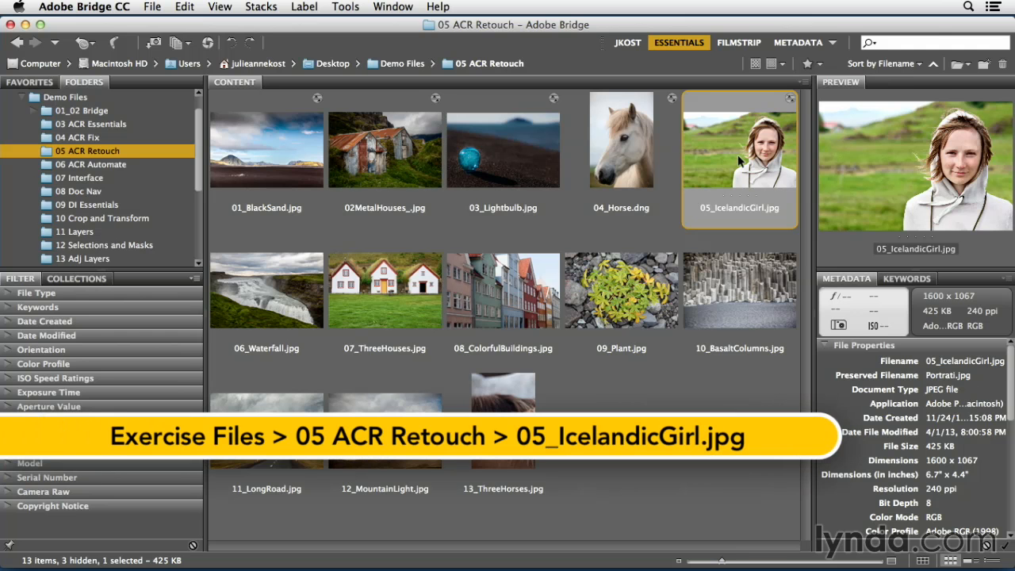
Open 05_IcelandicGirl.jpg in Camera Raw and activate the Spot Removal brush
key(super+r)
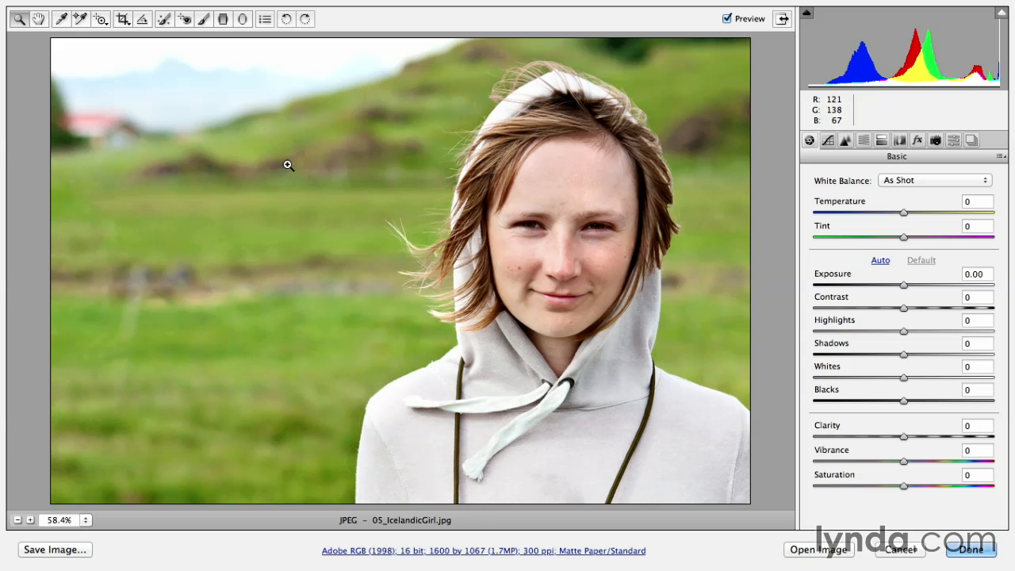
click(165, 24)
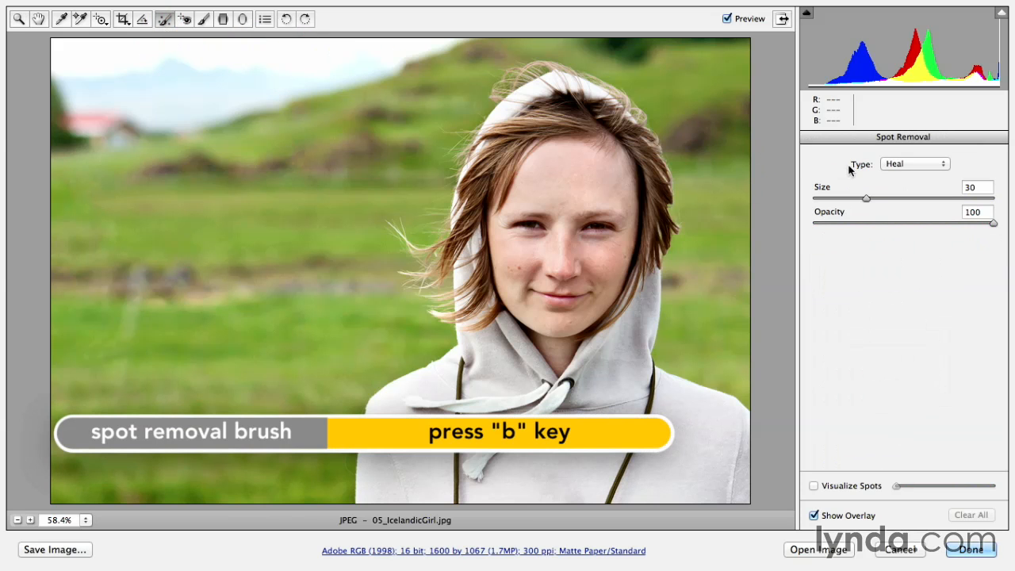
click(941, 164)
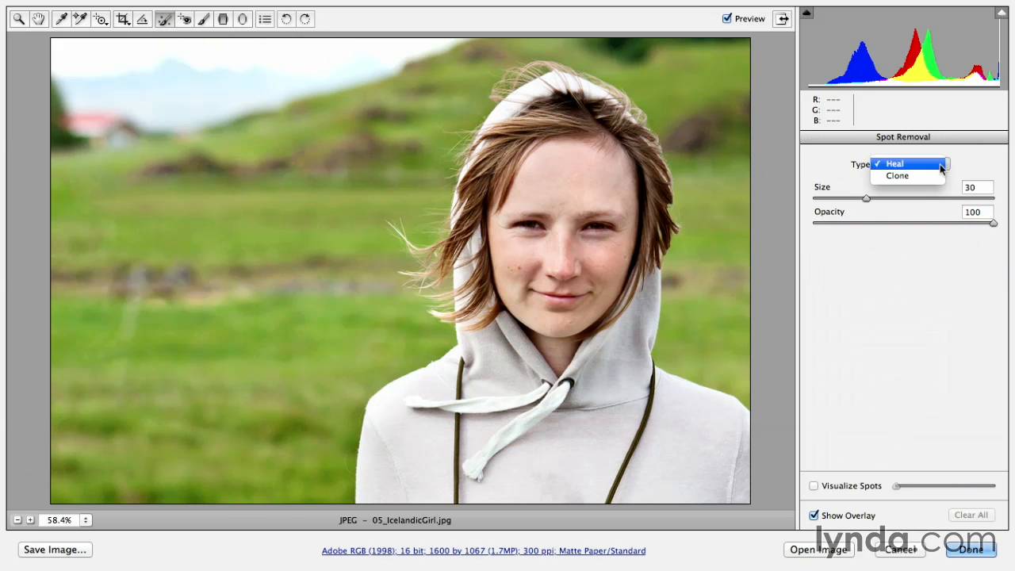
click(936, 176)
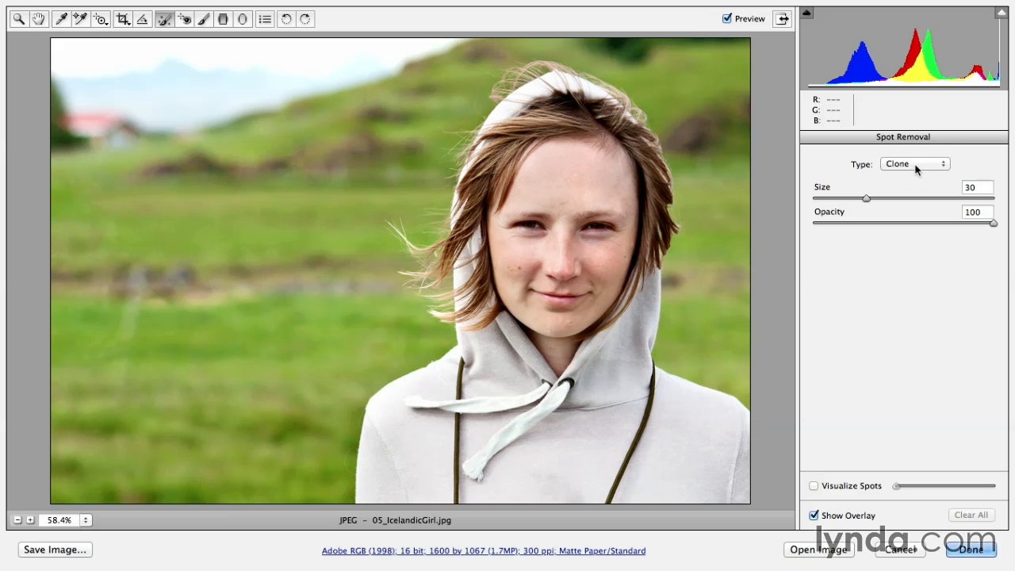
click(916, 166)
click(921, 152)
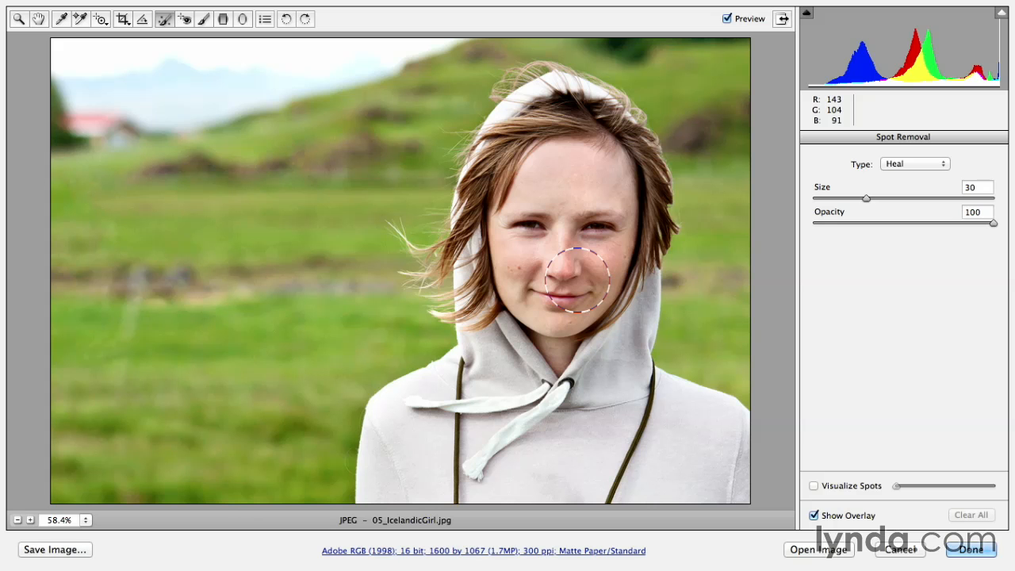
Heal the largest mole on the cheek beside the nose at 400% zoom with a size 16 brush
key(super+equal)
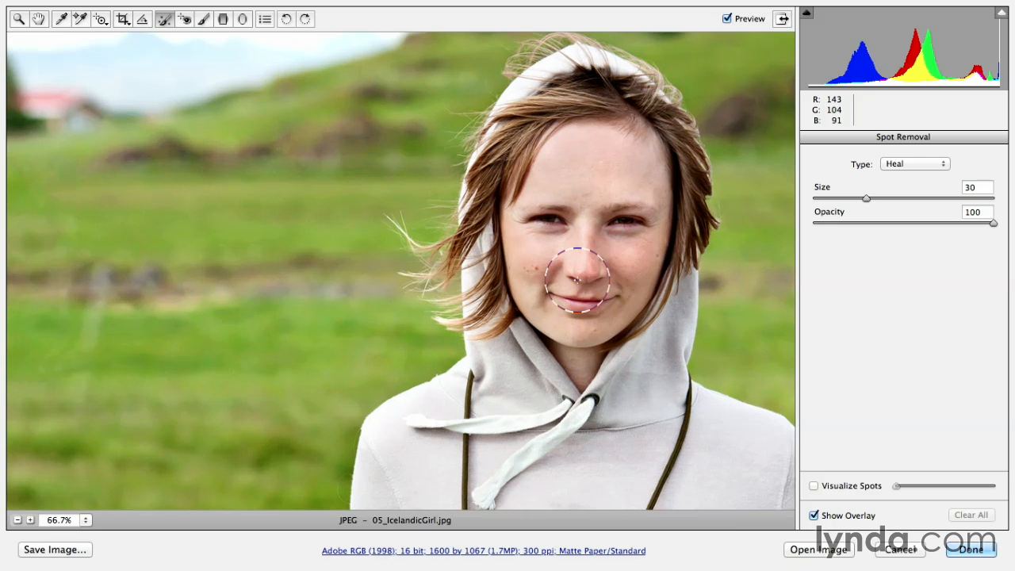
key(super+equal)
key(super+equal)
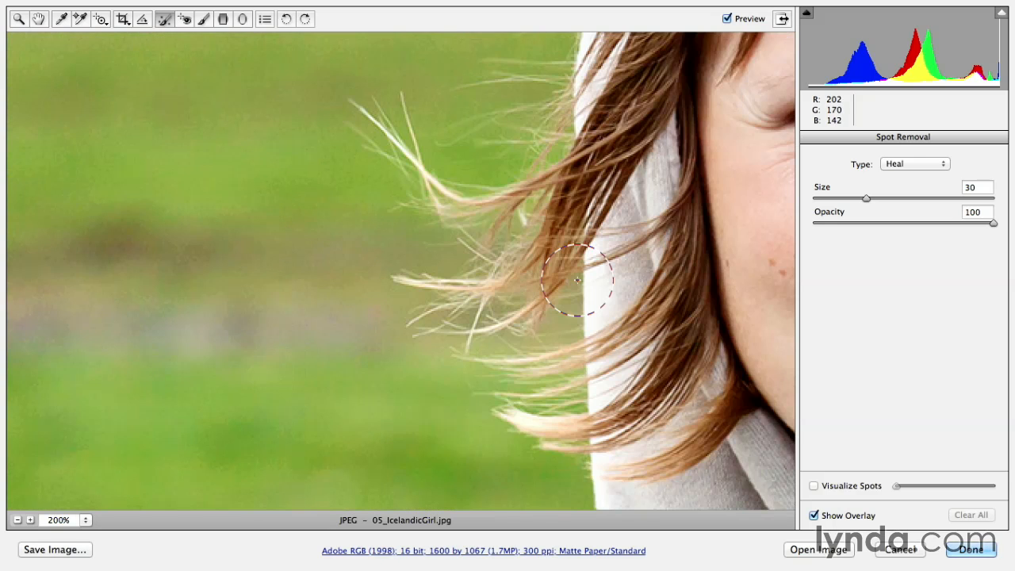
key(super+equal)
key(super+equal)
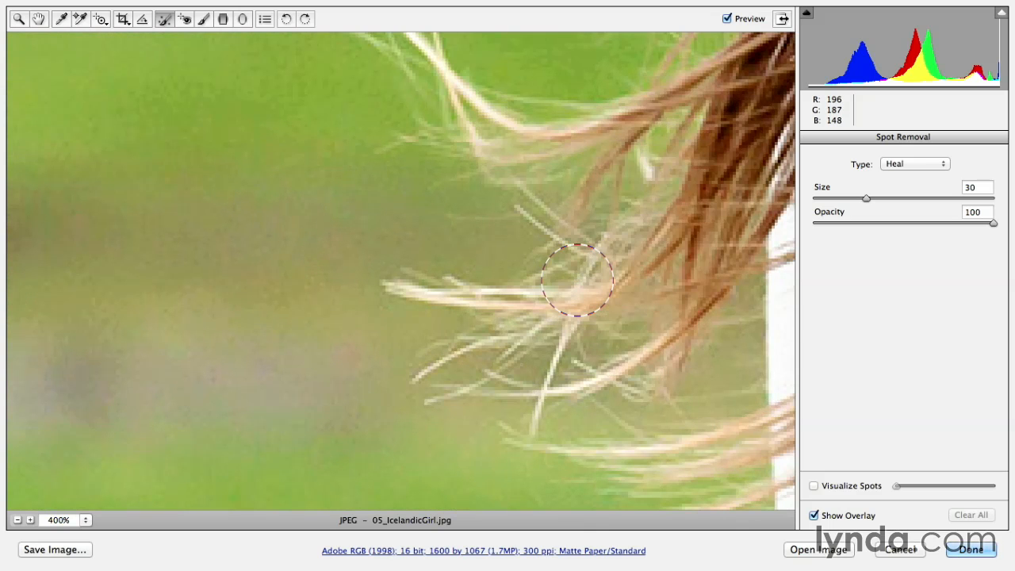
key(space)
drag(755, 323, 24, 294)
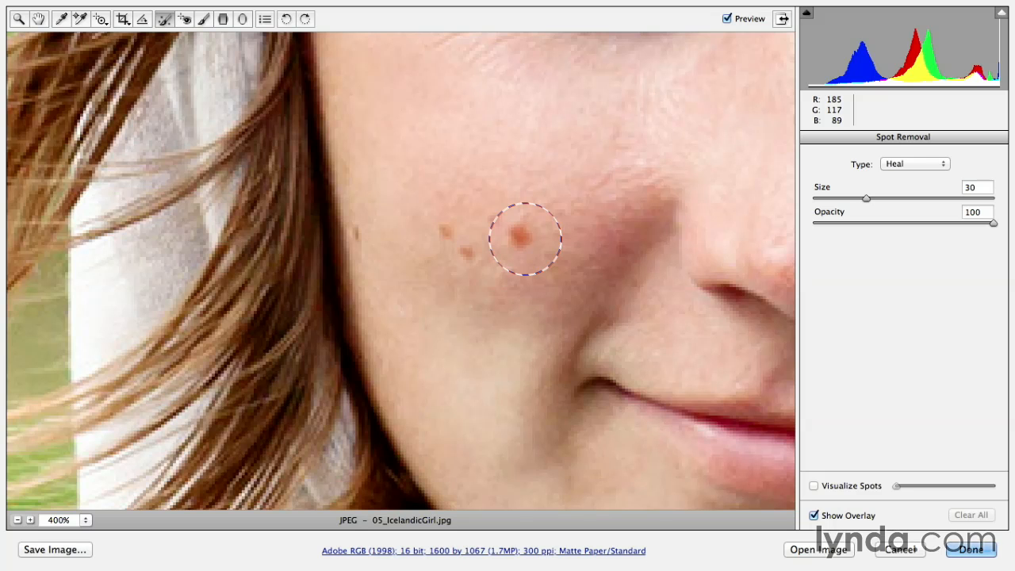
key(bracketleft)
key(bracketleft)
key(bracketleft)
key(bracketleft)
key(bracketleft)
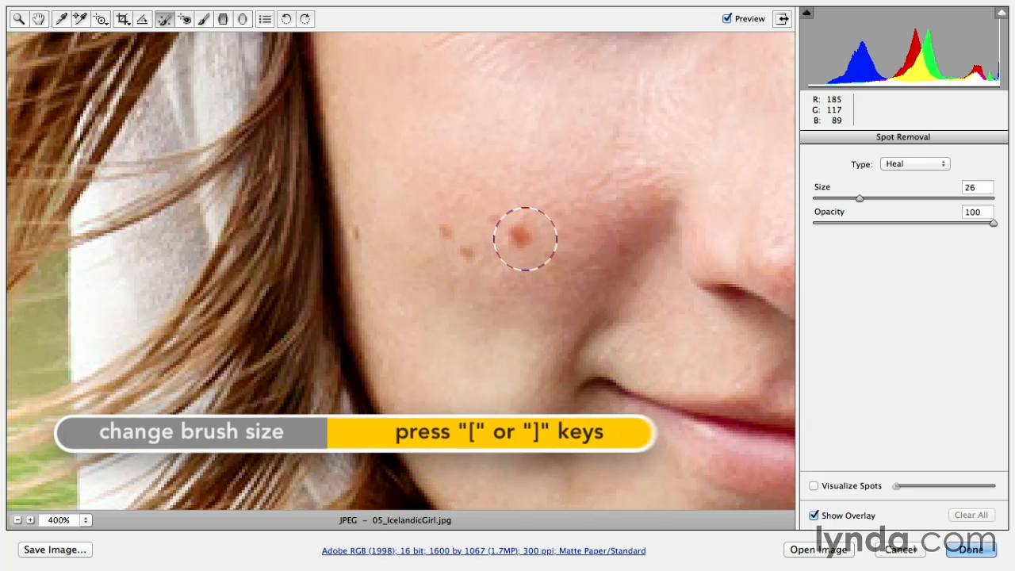
key(bracketleft)
key(bracketleft)
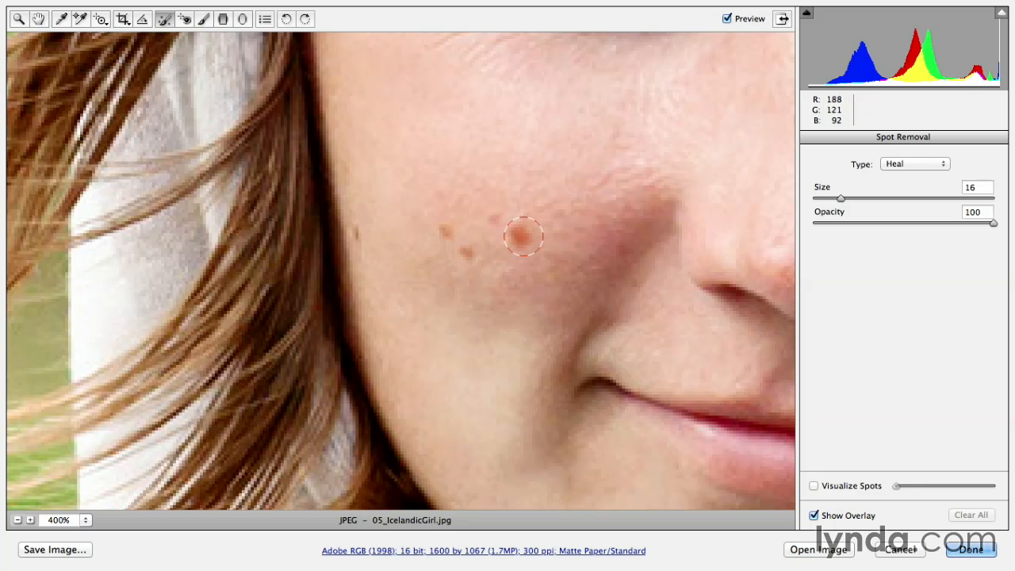
click(524, 238)
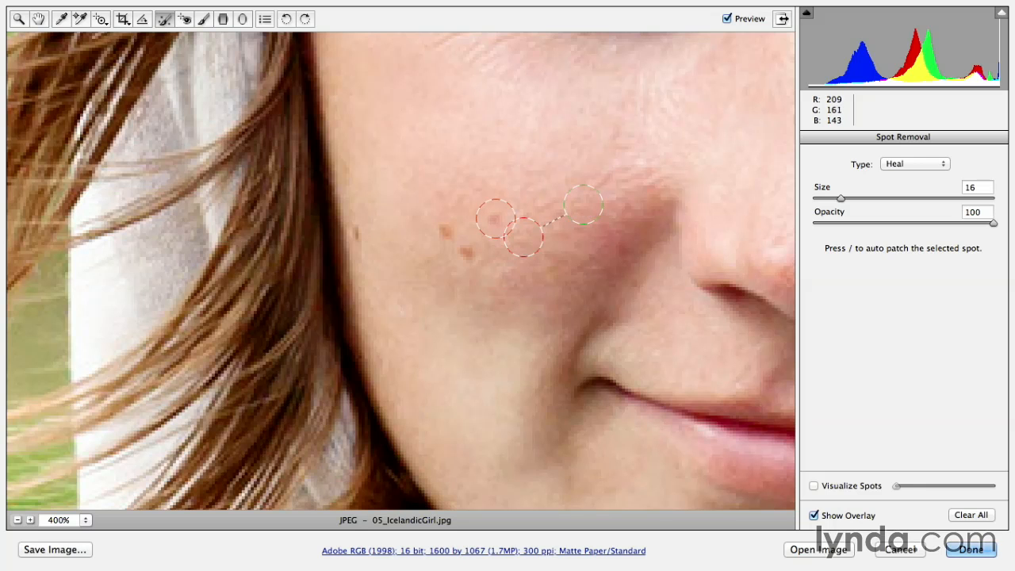
Reduce the brush size to 10 and heal the three small spots next to the healed mole on the same cheek
key(bracketleft)
key(bracketleft)
key(bracketleft)
key(bracketleft)
key(bracketleft)
key(bracketleft)
click(495, 217)
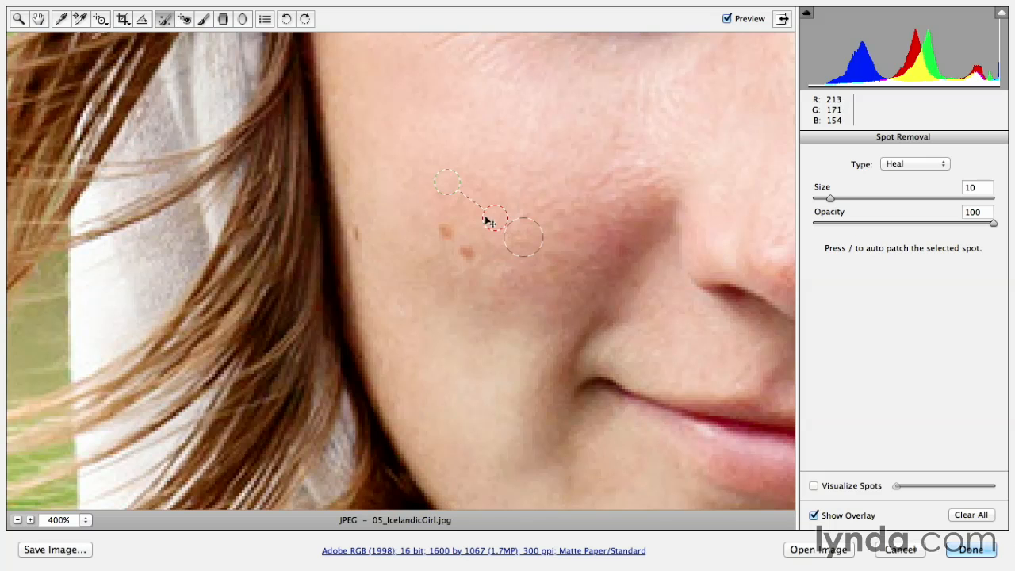
click(445, 232)
click(467, 254)
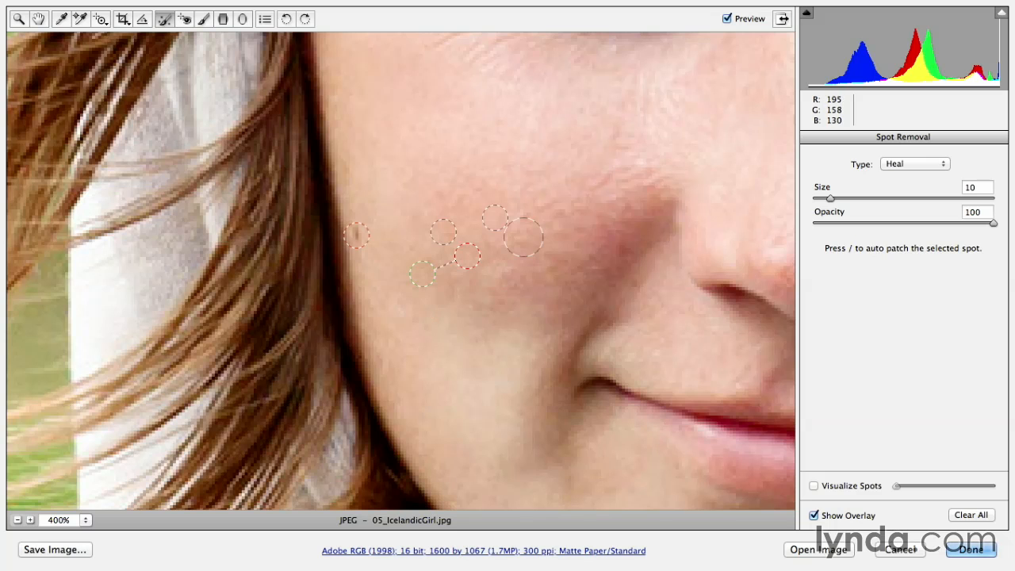
Heal the small spot at the outer edge of the same cheek and move its source area just above it
click(360, 233)
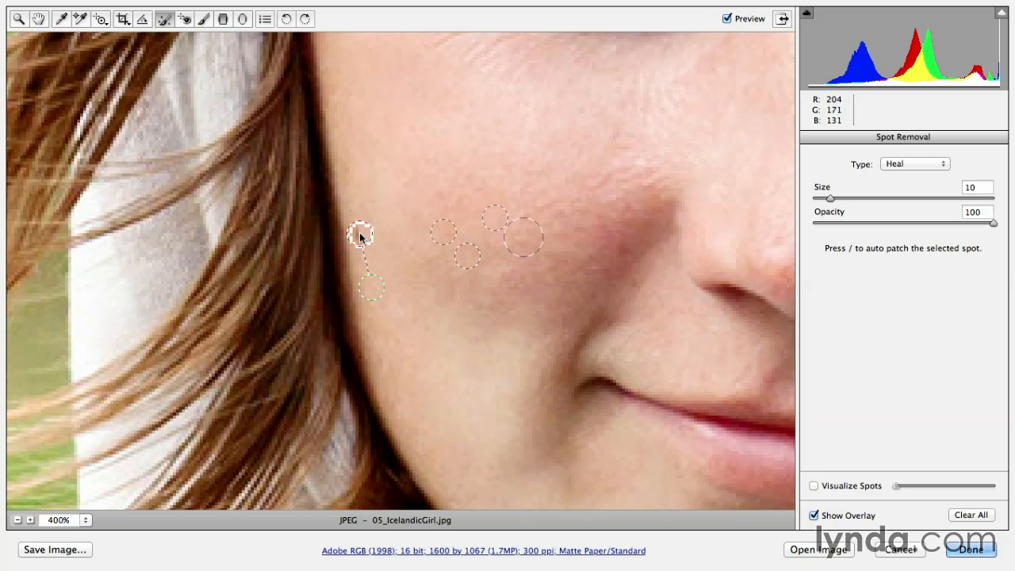
drag(365, 261, 379, 291)
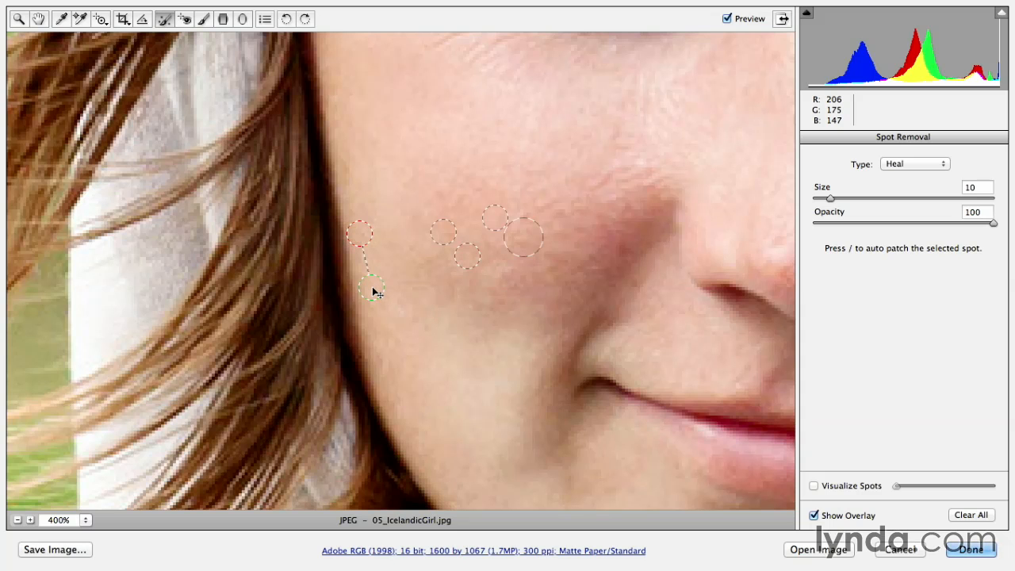
mouse_move(373, 292)
mouse_down()
mouse_move(408, 274)
mouse_move(404, 206)
mouse_move(381, 185)
mouse_up()
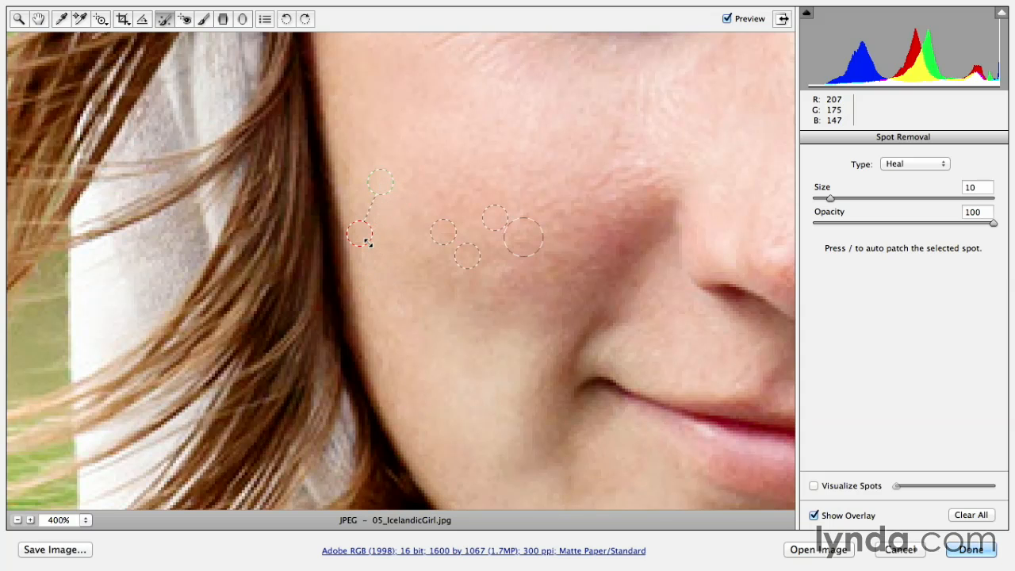
mouse_move(368, 242)
mouse_down()
mouse_move(373, 252)
mouse_move(367, 242)
mouse_up()
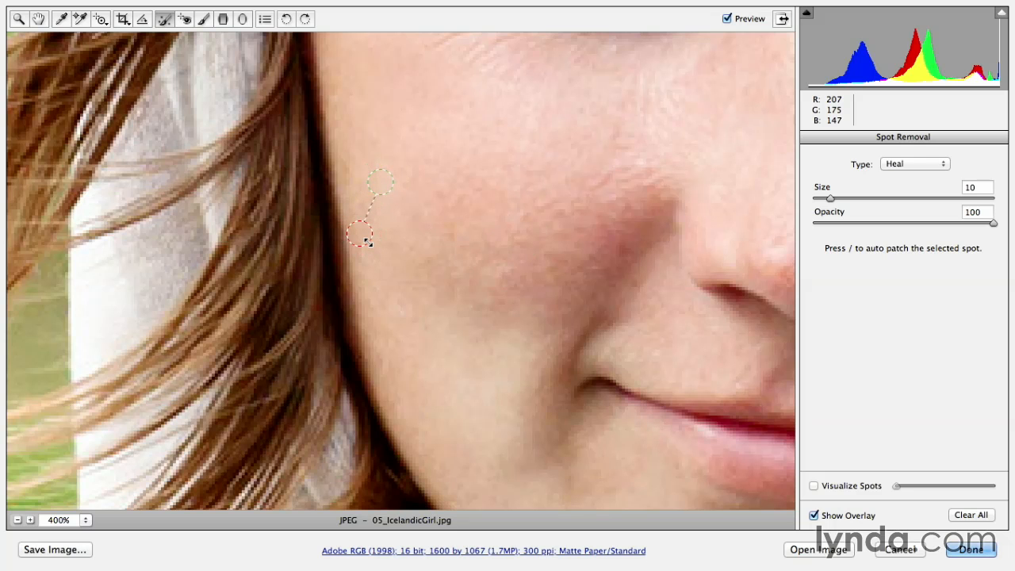
click(445, 234)
mouse_move(453, 243)
mouse_down()
mouse_move(418, 288)
mouse_move(403, 288)
mouse_move(447, 290)
mouse_move(431, 272)
mouse_move(424, 277)
mouse_move(475, 310)
mouse_up()
click(467, 258)
Heal the mole on the other cheek near the hair with a size 14 brush, sampling skin just below it
drag(780, 213, 369, 219)
drag(575, 226, 238, 249)
click(504, 184)
key(bracketright)
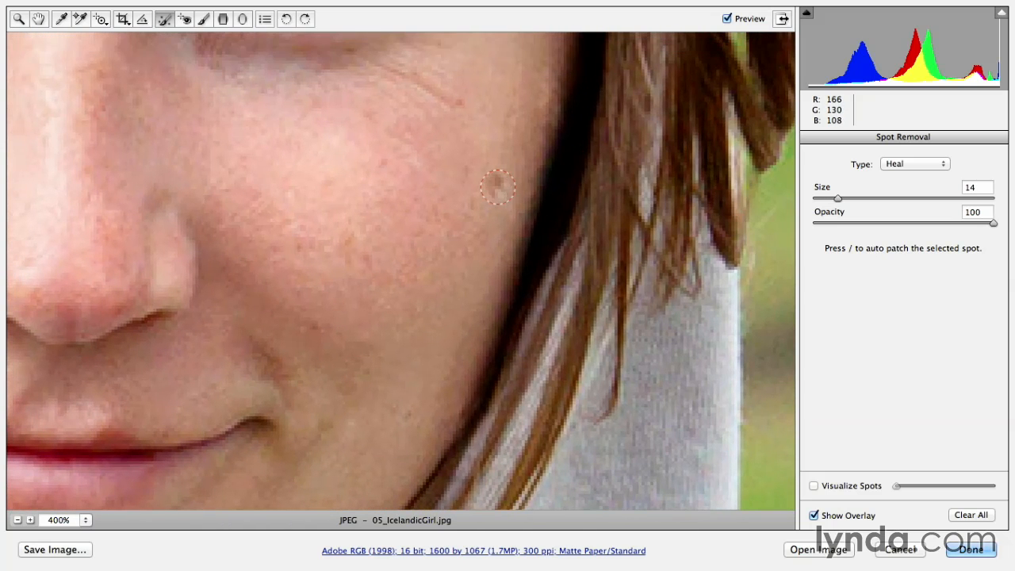
mouse_move(497, 187)
mouse_down()
mouse_move(499, 80)
mouse_move(473, 241)
mouse_move(483, 257)
mouse_up()
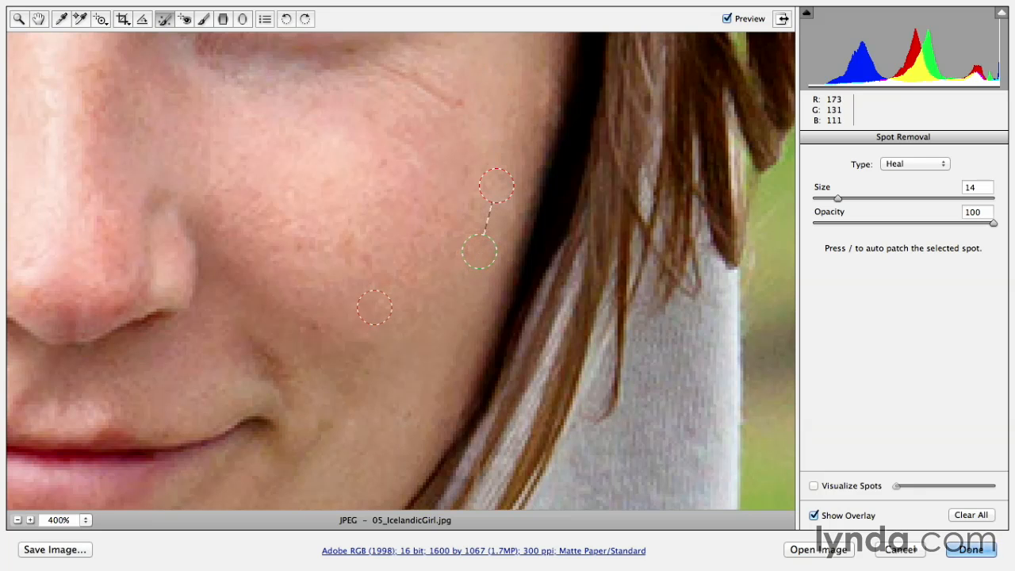
Reduce the brush size to 9 and heal the small spots near the mouth corner and below the outer eye
key(bracketleft)
key(bracketleft)
key(bracketleft)
key(bracketleft)
key(bracketleft)
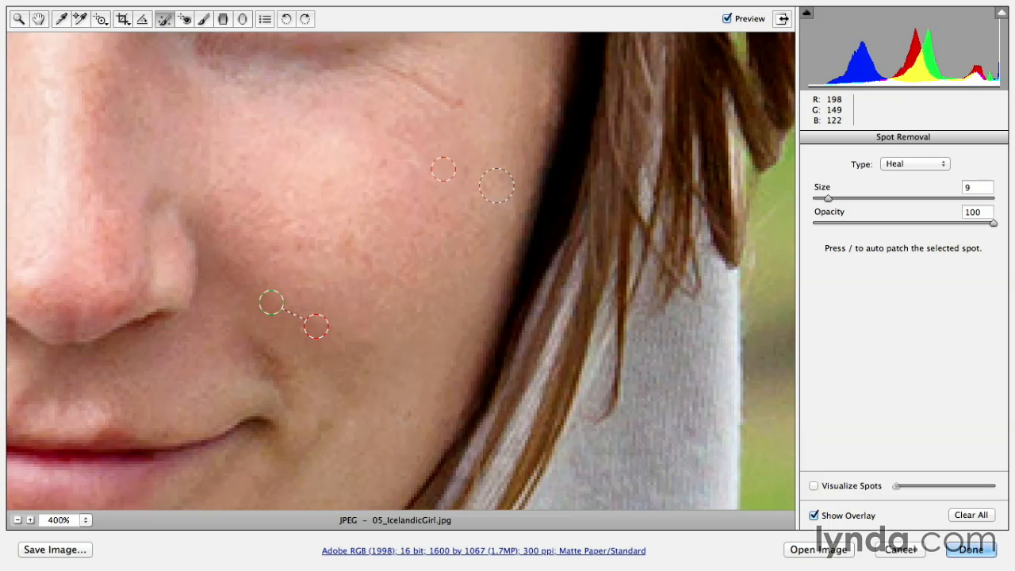
click(462, 104)
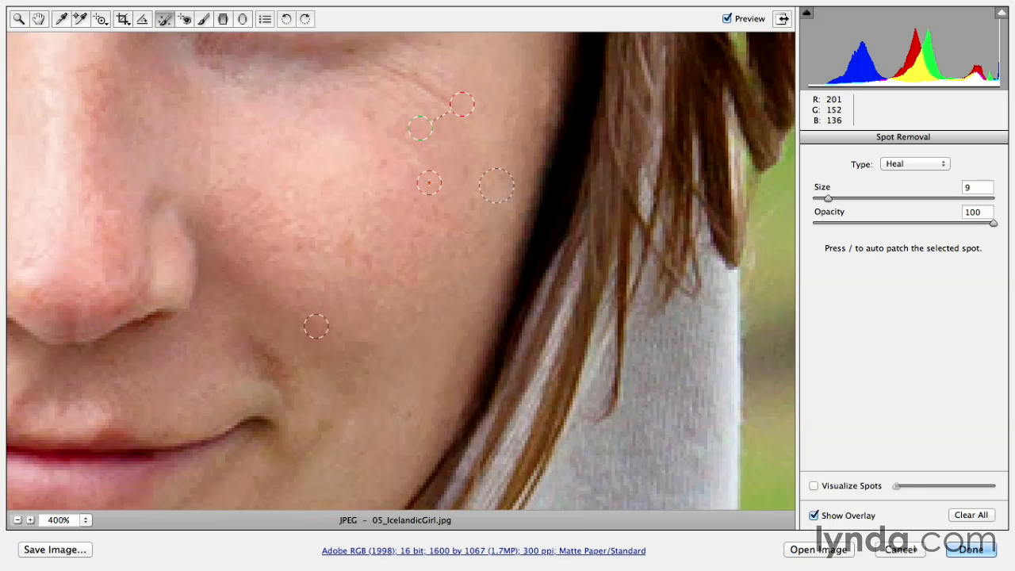
Heal the chin spot with a size 7 brush from nearby skin and lower its opacity to 19
key(ctrl+minus)
key(ctrl+minus)
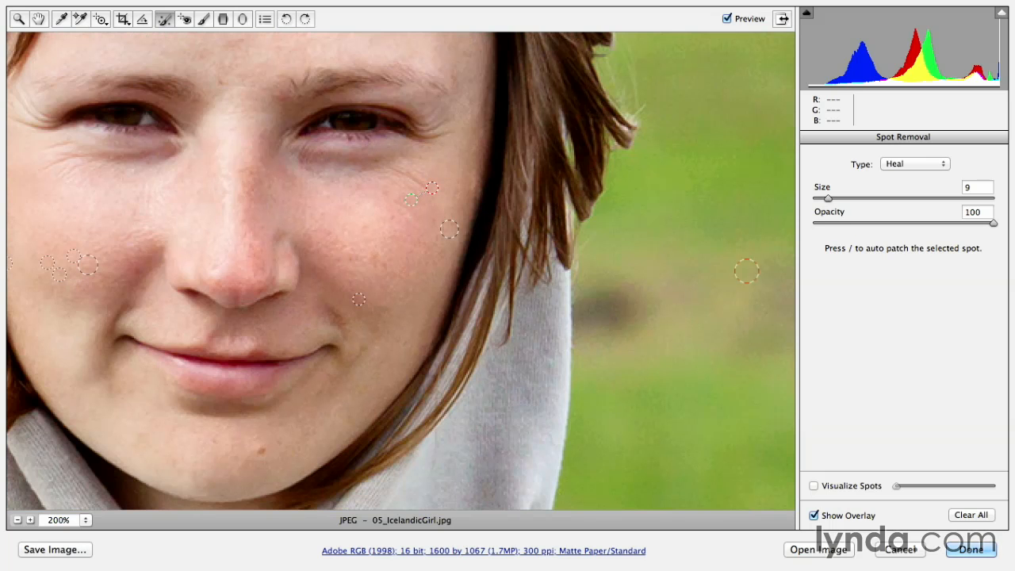
key(bracketleft)
key(bracketleft)
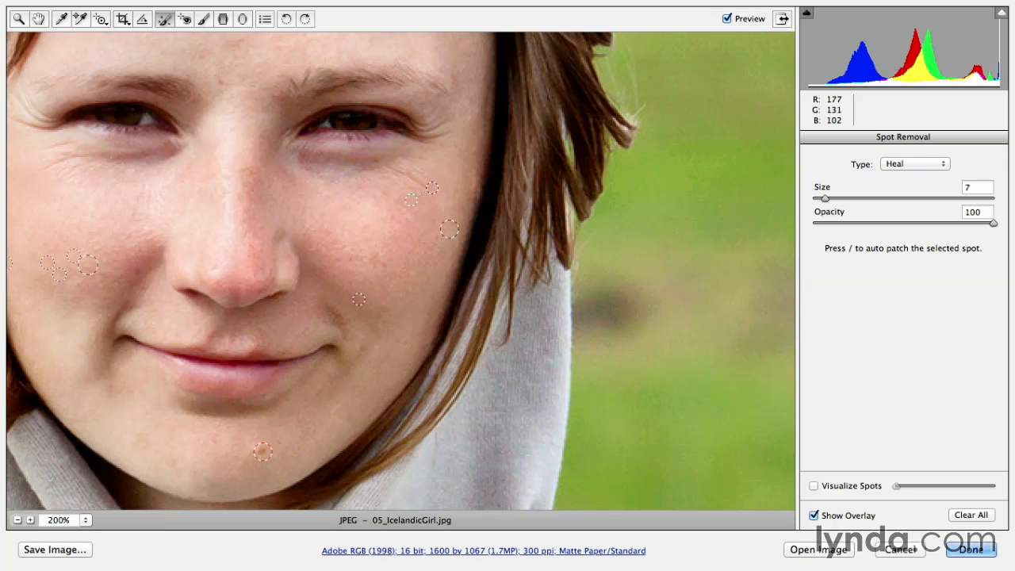
click(262, 452)
drag(242, 468, 244, 473)
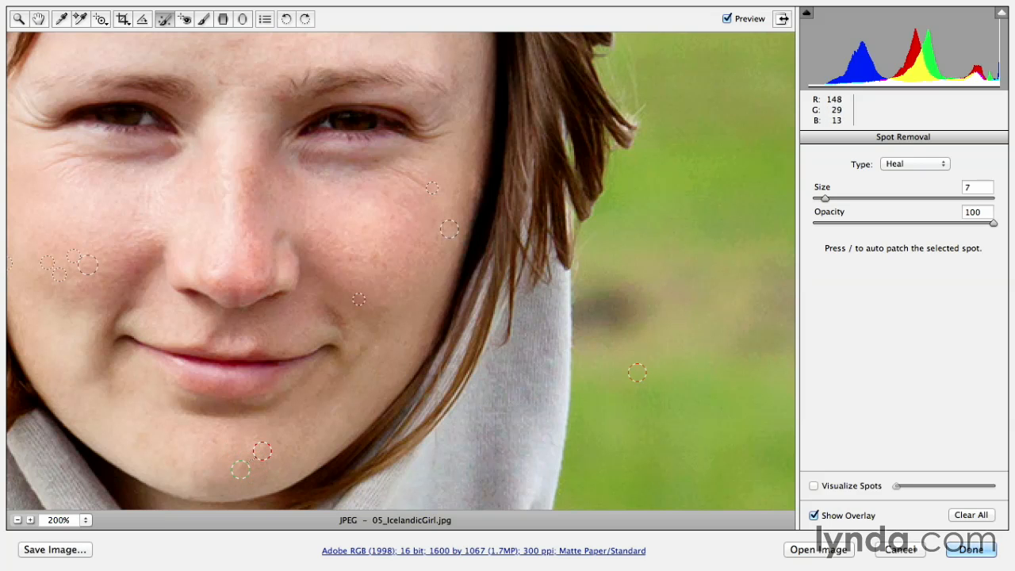
drag(992, 224, 847, 227)
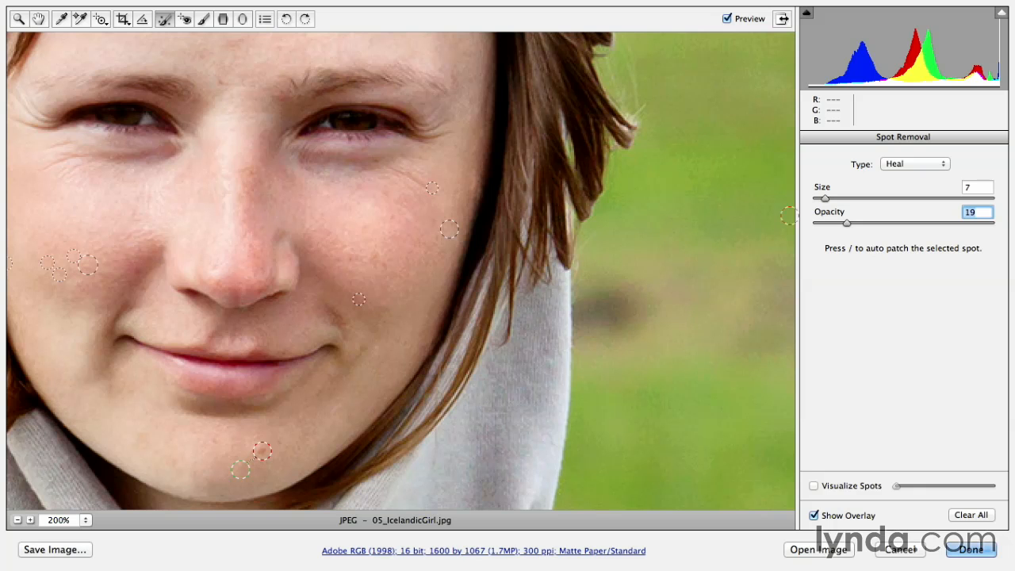
Heal the area between the eyebrows with a short stroke sampled from the skin just above, and set its opacity to 100
drag(247, 129, 365, 308)
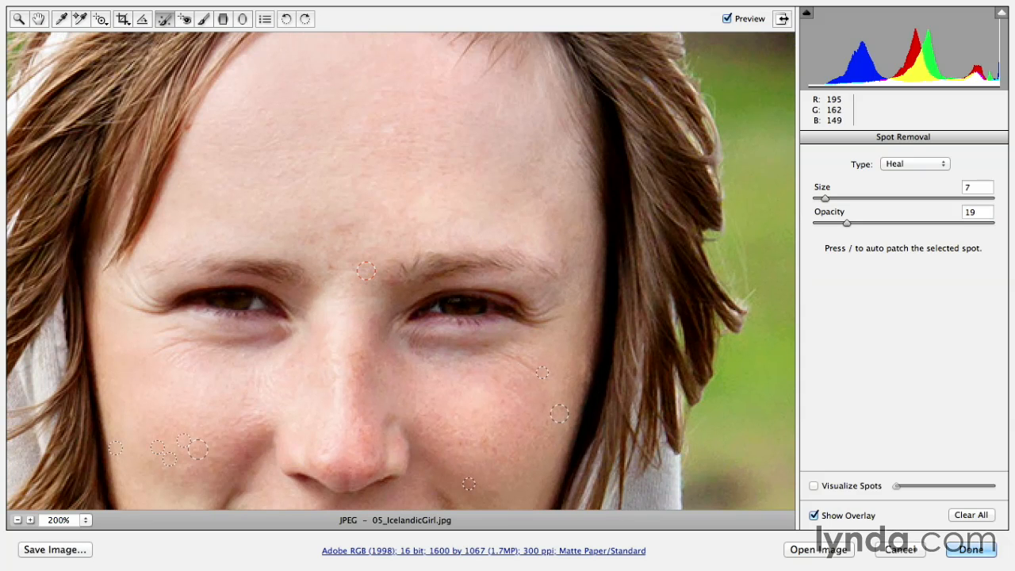
drag(369, 280, 323, 264)
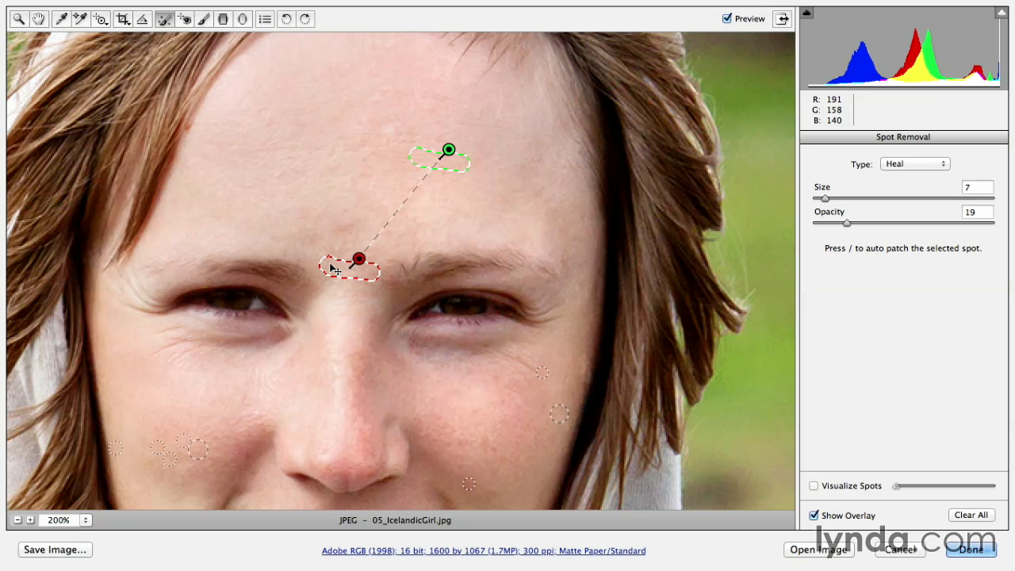
drag(451, 163, 326, 225)
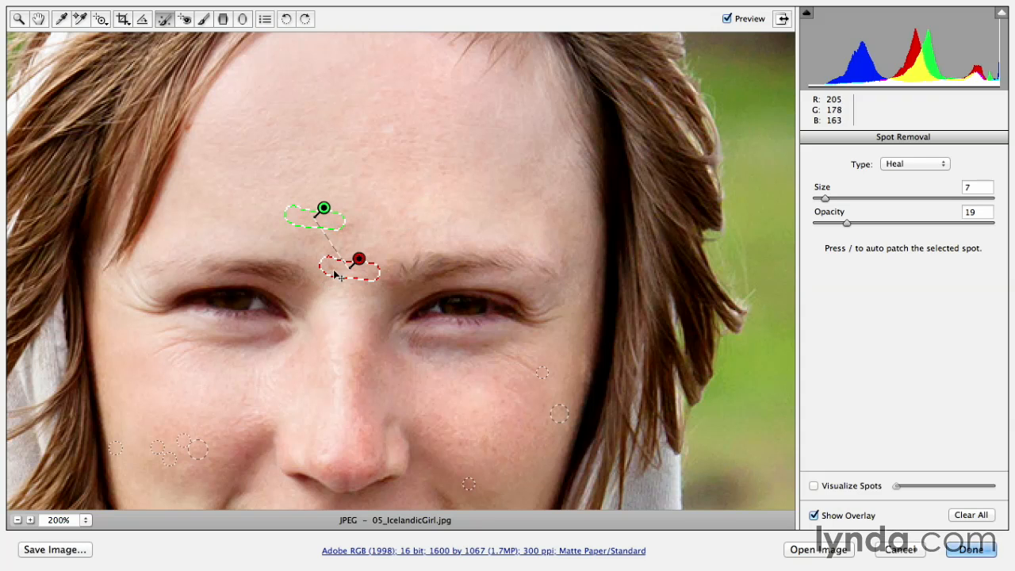
drag(848, 225, 1001, 232)
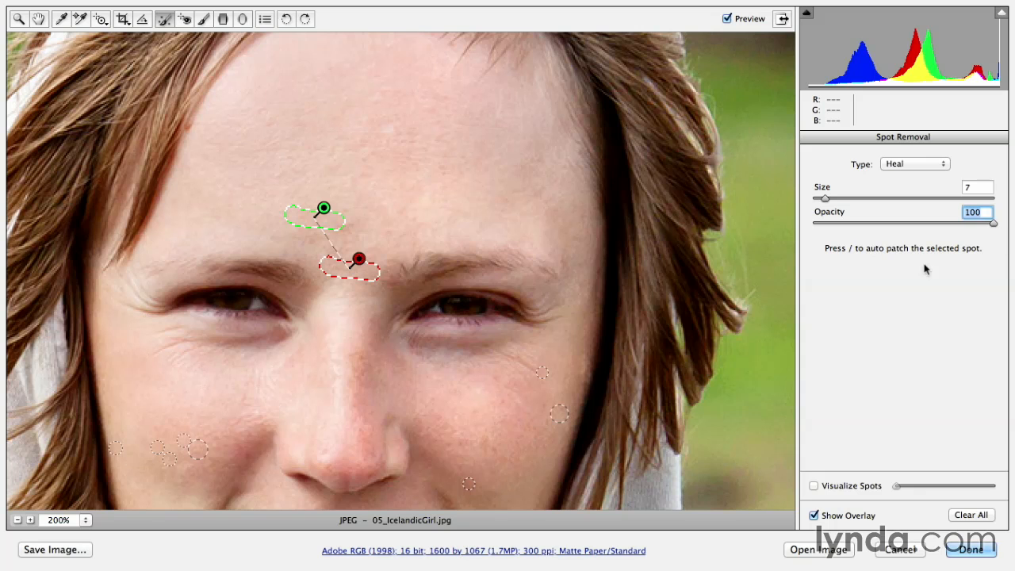
Compare the face before and after retouching with the spot overlay hidden, and show the overlay again
key(v)
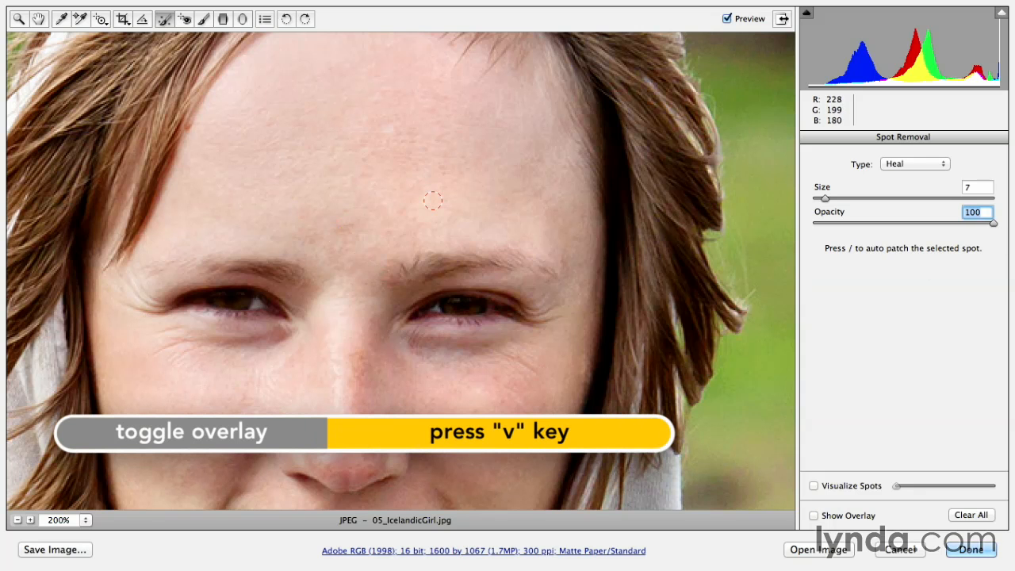
drag(412, 269, 448, 150)
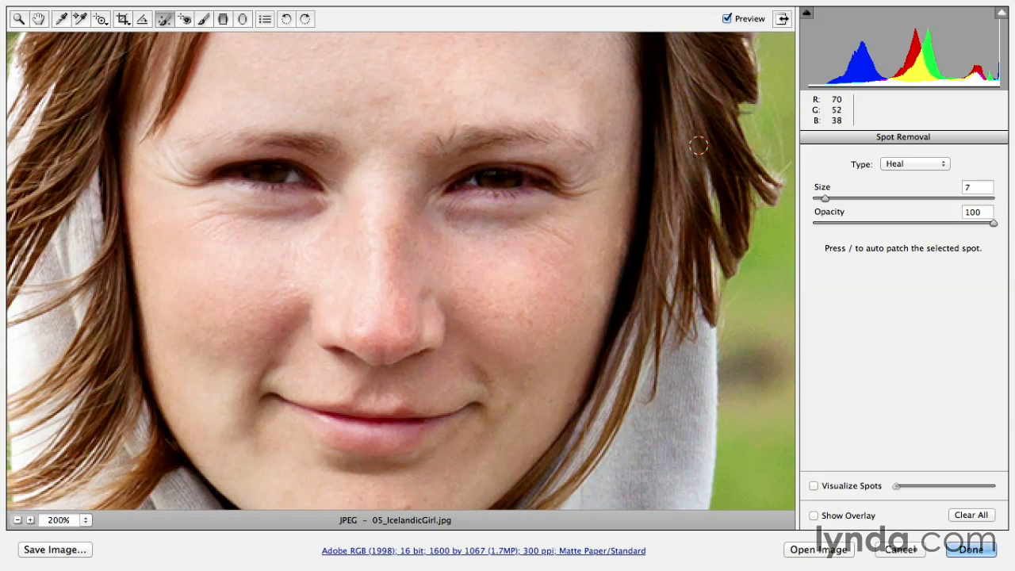
key(p)
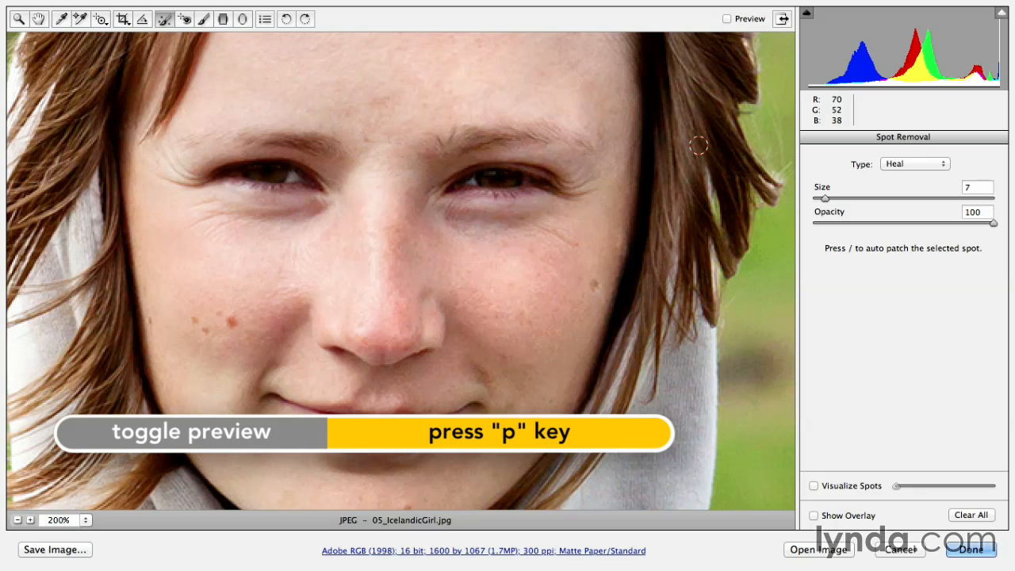
key(p)
key(p)
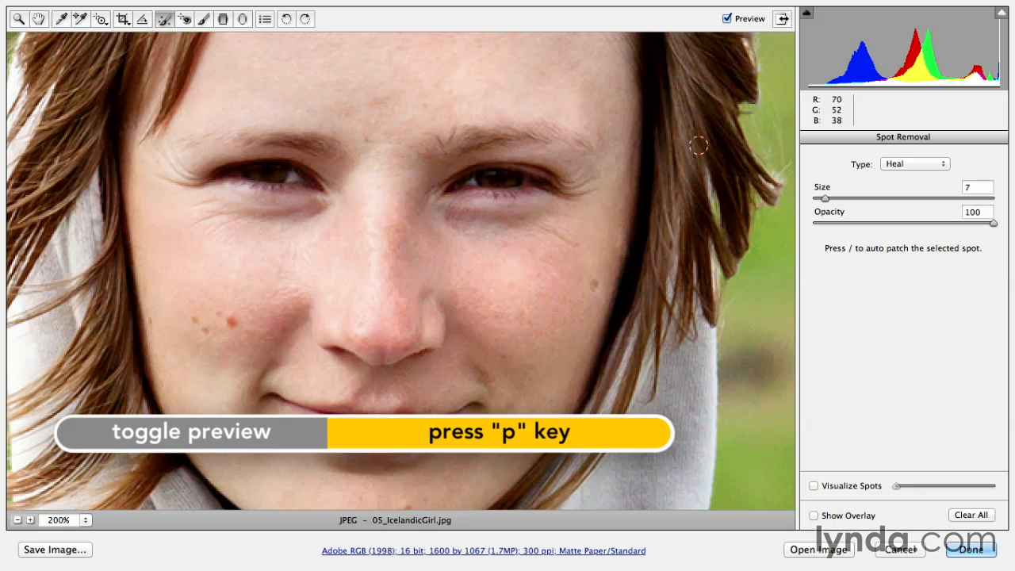
key(p)
key(v)
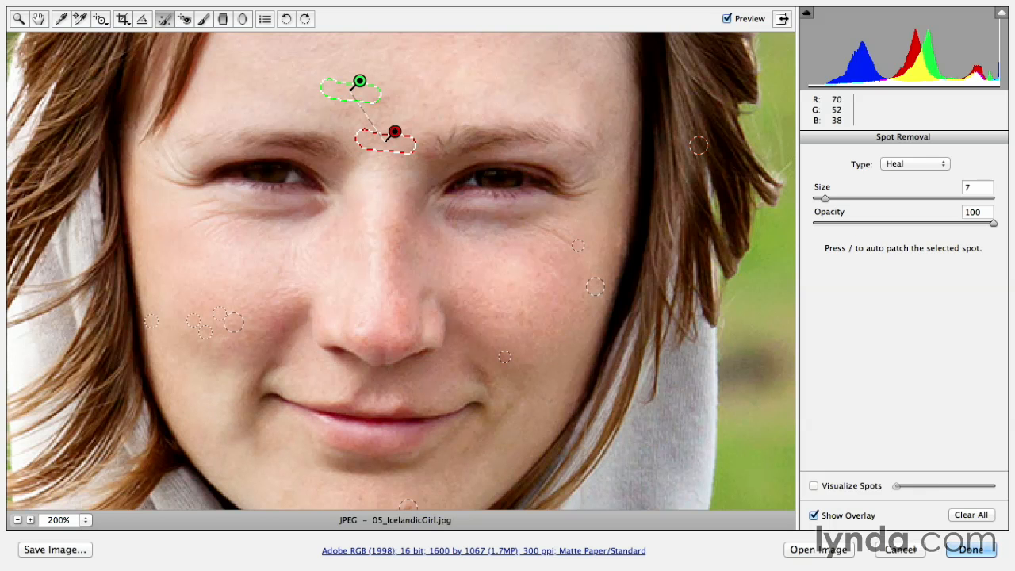